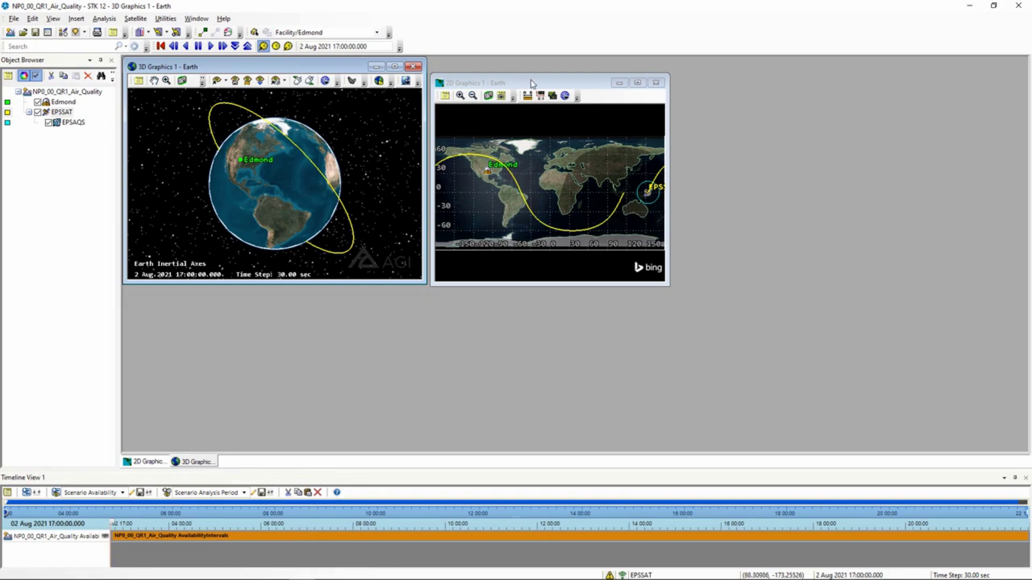
# Step: Reposition the 2D map and 3D globe views, then select EPSSAT, keeping its name unchanged
pyautogui.moveTo(532, 82)
pyautogui.mouseDown()
pyautogui.moveTo(539, 75)
pyautogui.moveTo(528, 70)
pyautogui.mouseUp()
pyautogui.moveTo(242, 204); pyautogui.dragTo(269, 215)
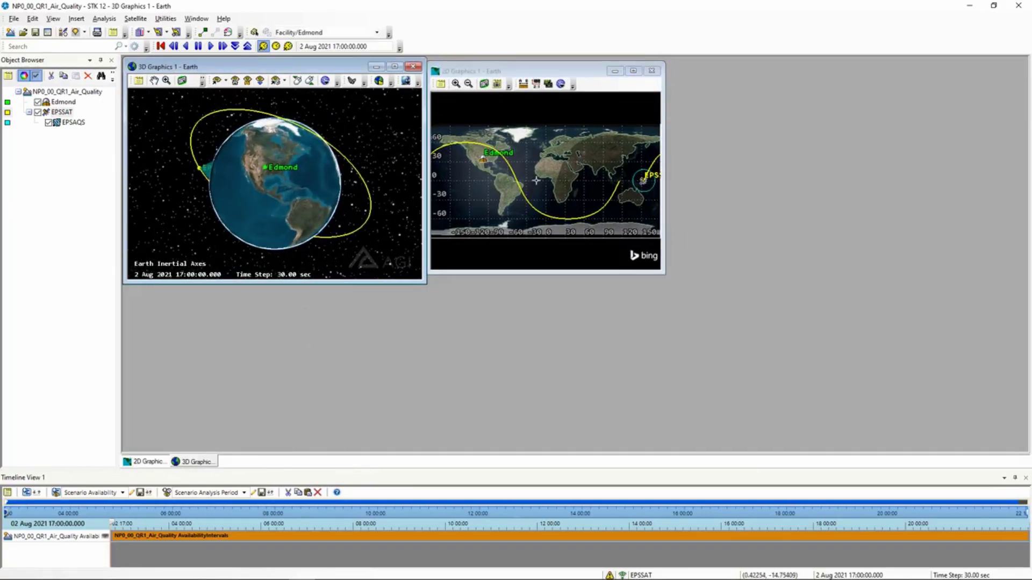
pyautogui.moveTo(536, 180)
pyautogui.mouseDown()
pyautogui.moveTo(518, 186)
pyautogui.moveTo(546, 186)
pyautogui.mouseUp()
pyautogui.moveTo(264, 206)
pyautogui.mouseDown()
pyautogui.moveTo(264, 218)
pyautogui.moveTo(255, 212)
pyautogui.mouseUp()
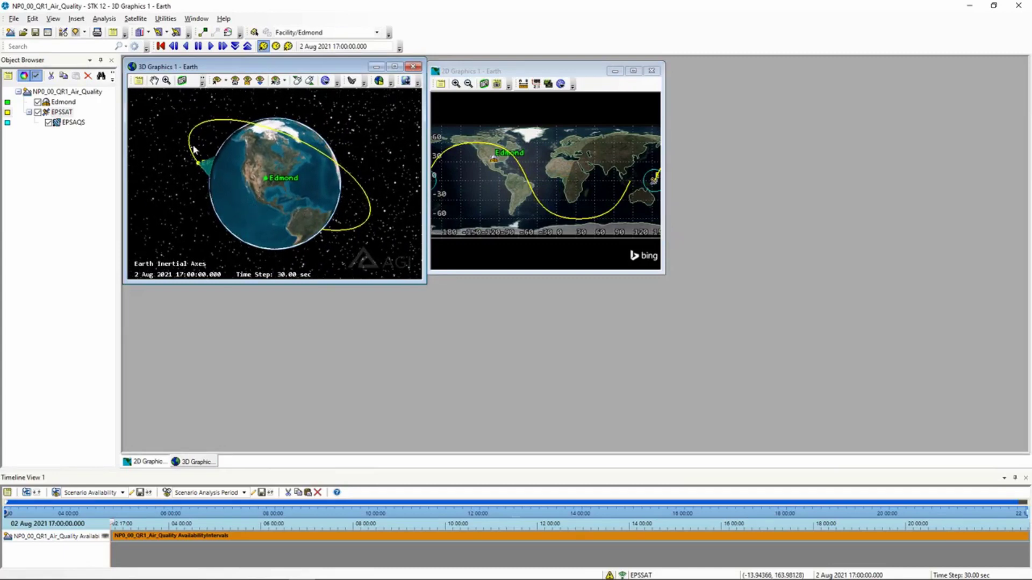
pyautogui.click(96, 114)
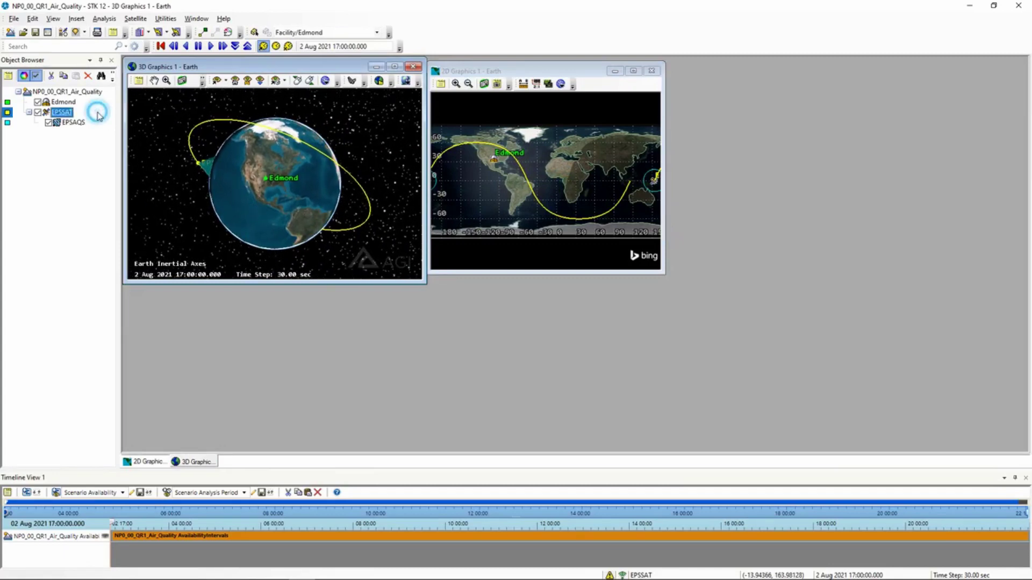
pyautogui.click(68, 113)
pyautogui.press('Return')
# Step: Open EPSSAT's properties and enter a RAAN of 60 deg on the Basic Orbit page
pyautogui.rightClick(66, 115)
pyautogui.click(156, 111)
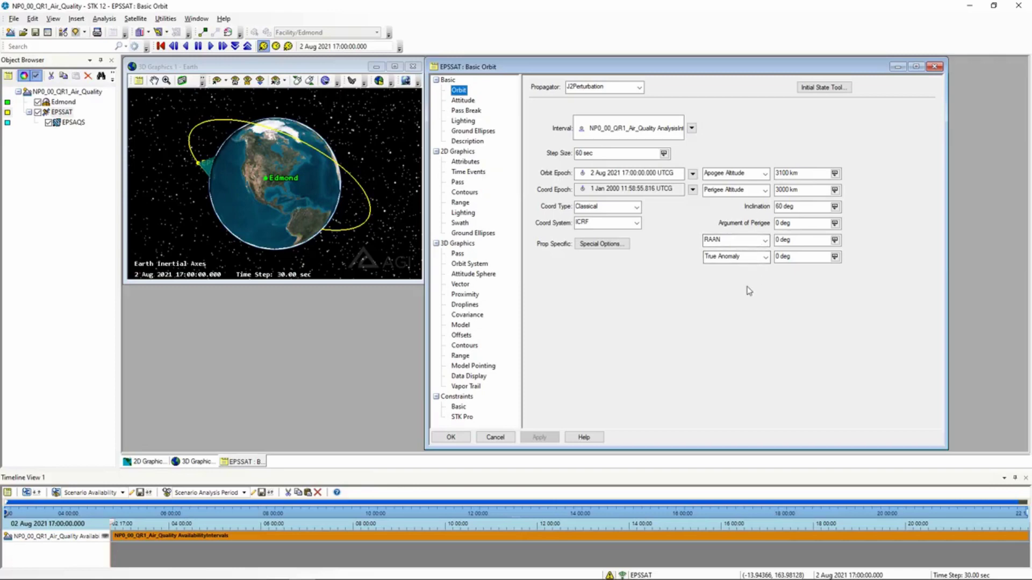
pyautogui.click(775, 223)
pyautogui.click(775, 240)
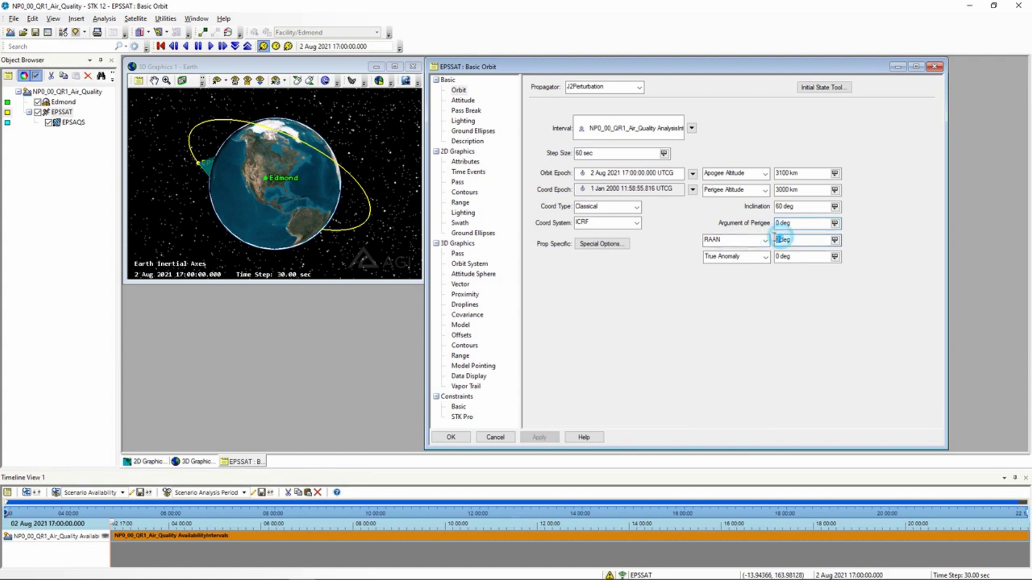
pyautogui.write('60')
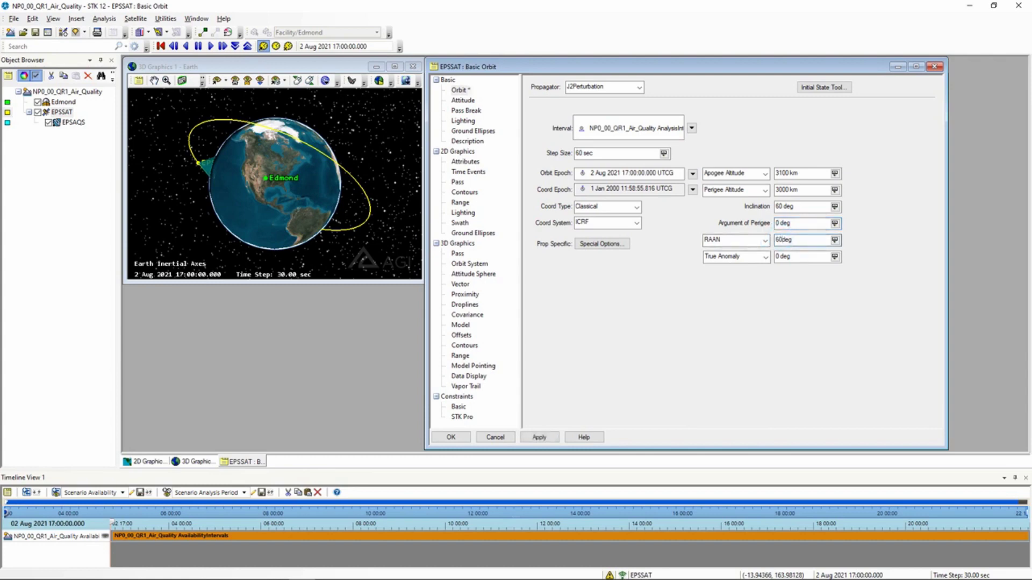
# Step: Confirm the 60 deg RAAN with OK and reopen EPSSAT's properties
pyautogui.click(451, 437)
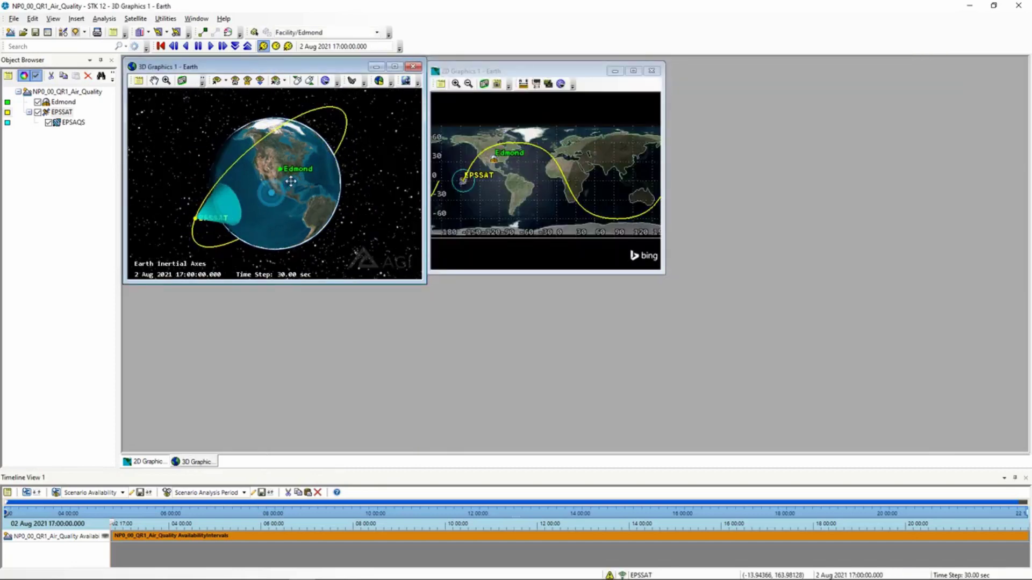
pyautogui.rightClick(61, 113)
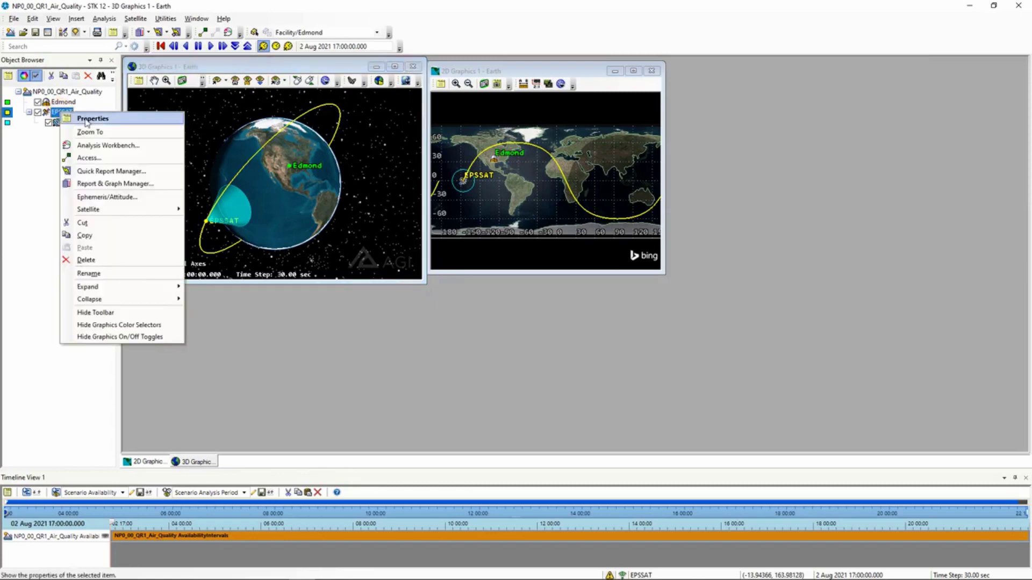
pyautogui.click(81, 109)
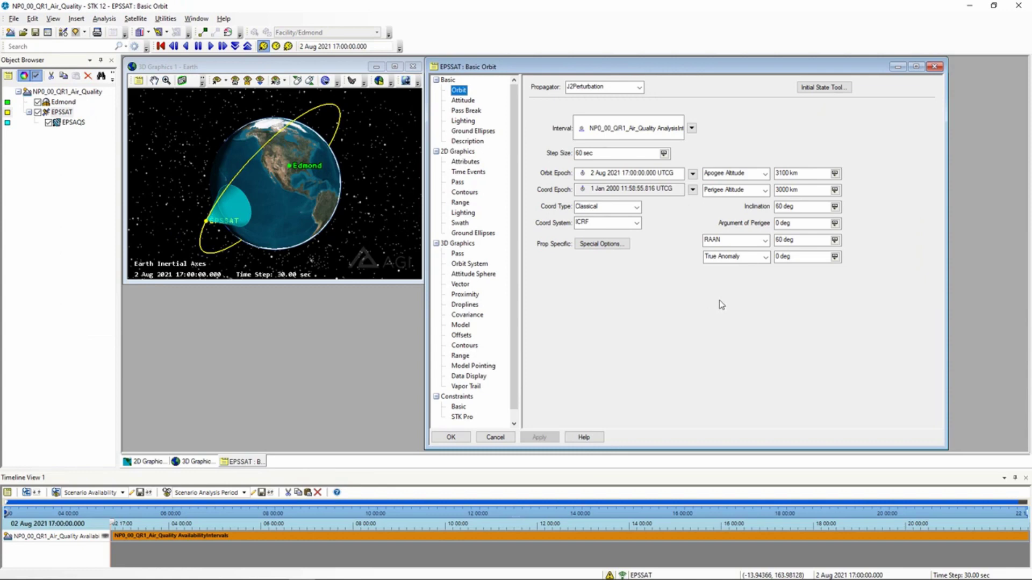
# Step: Replace the RAAN with 85 deg and apply it to the orbit
pyautogui.click(774, 241)
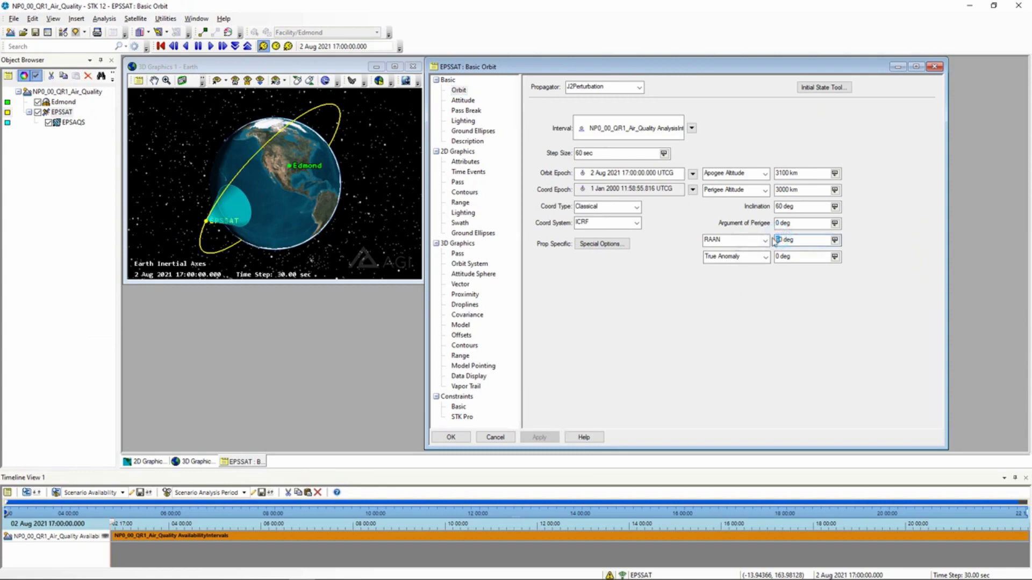
pyautogui.doubleClick(779, 240)
pyautogui.write('85')
pyautogui.click(542, 438)
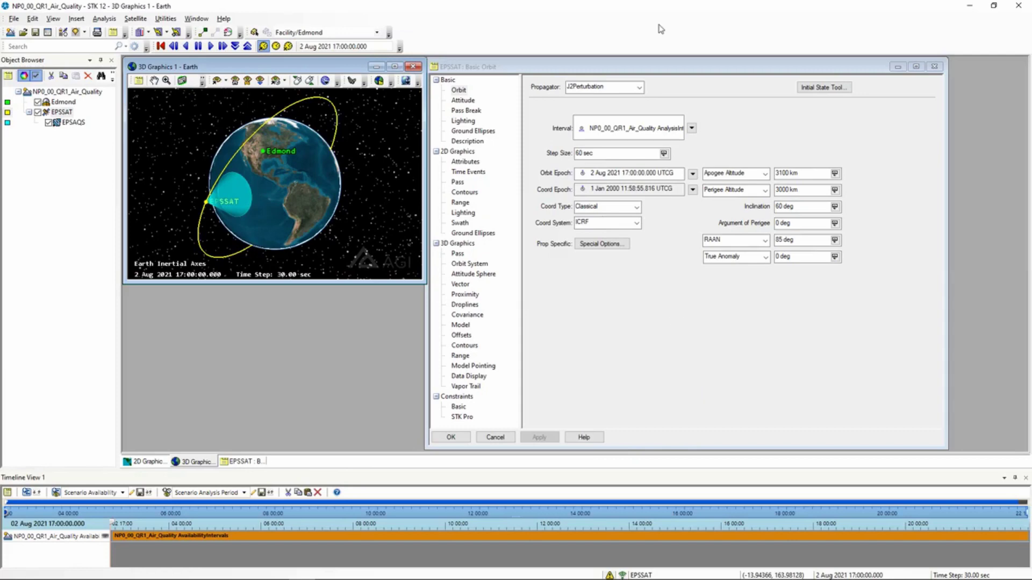
pyautogui.moveTo(643, 70)
pyautogui.mouseDown()
pyautogui.moveTo(667, 74)
pyautogui.moveTo(657, 73)
pyautogui.mouseUp()
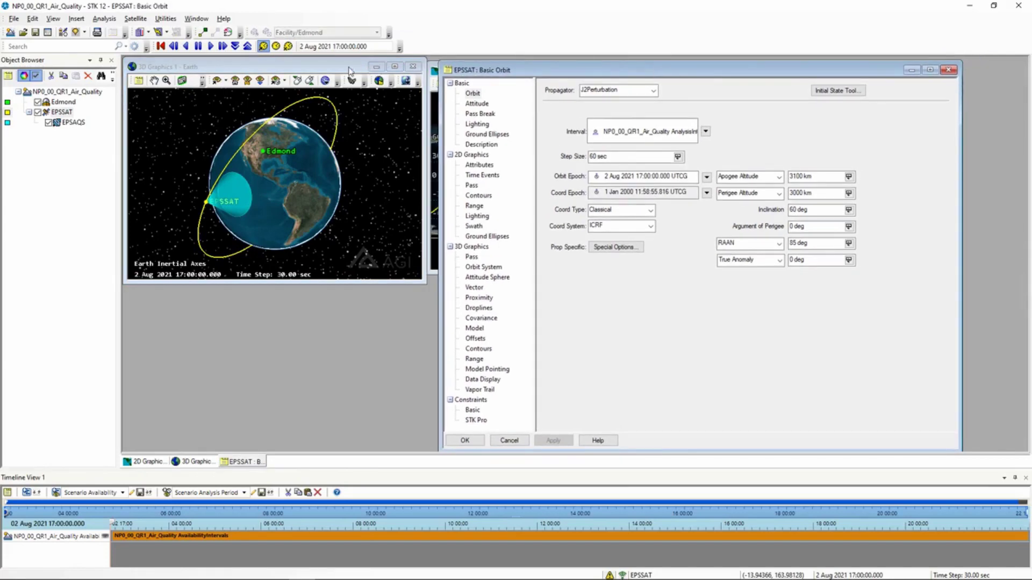
pyautogui.moveTo(302, 70); pyautogui.dragTo(305, 71)
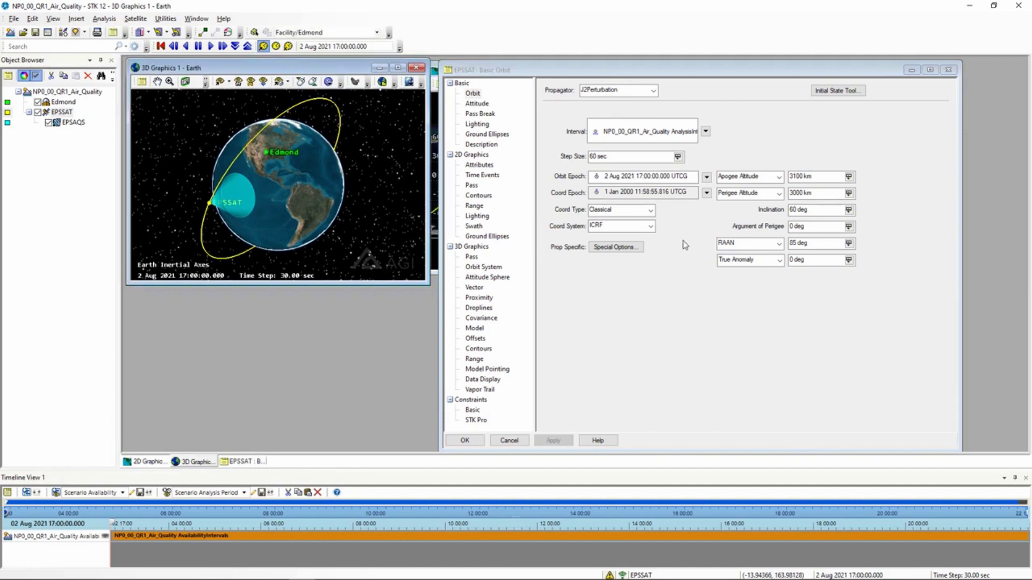
pyautogui.moveTo(372, 239); pyautogui.dragTo(269, 166)
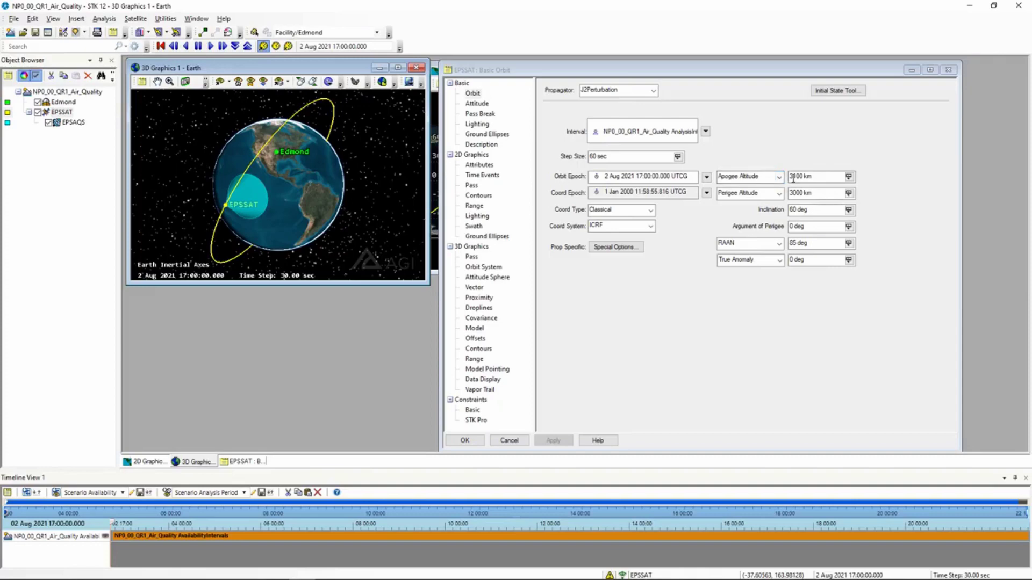
# Step: Change EPSSAT's perigee altitude to 4000 km, leaving the apogee altitude at 3100 km
pyautogui.click(796, 176)
pyautogui.click(796, 193)
pyautogui.click(799, 176)
pyautogui.click(797, 192)
pyautogui.click(797, 193)
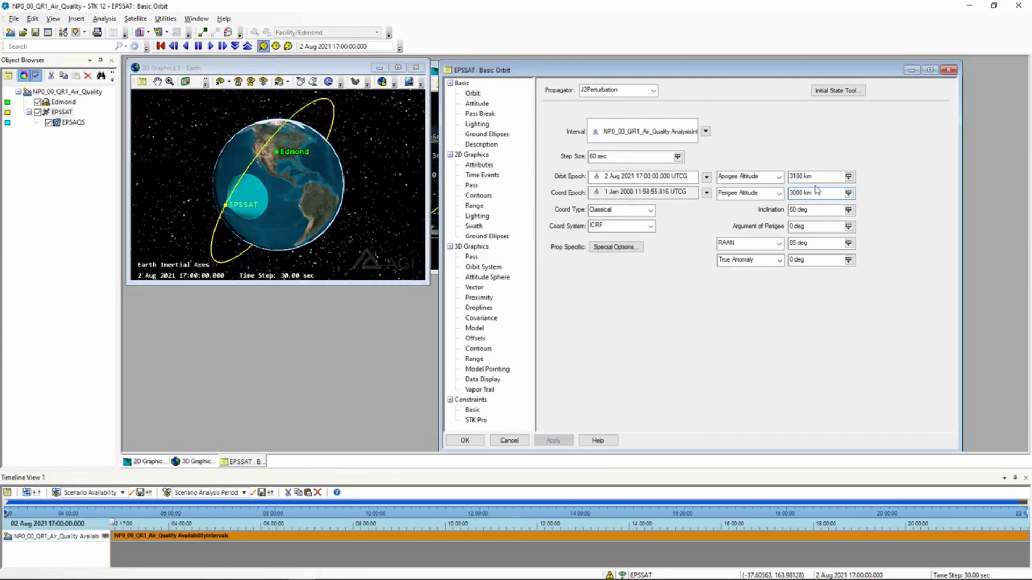
pyautogui.press('BackSpace')
pyautogui.press('BackSpace')
pyautogui.write('40')
# Step: Apply the 4000 km perigee and dismiss the resulting Properties Error message
pyautogui.click(553, 440)
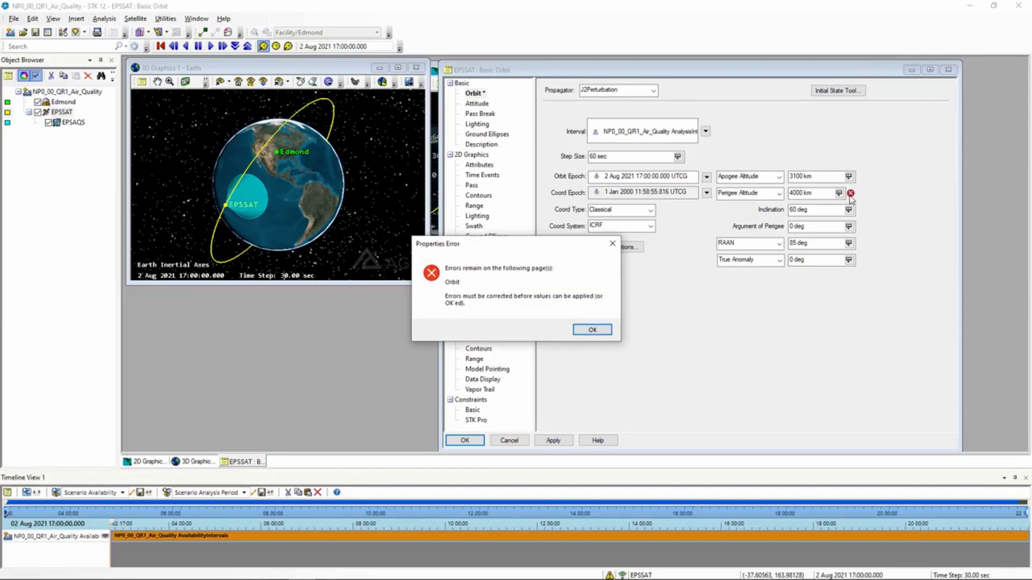
pyautogui.click(593, 329)
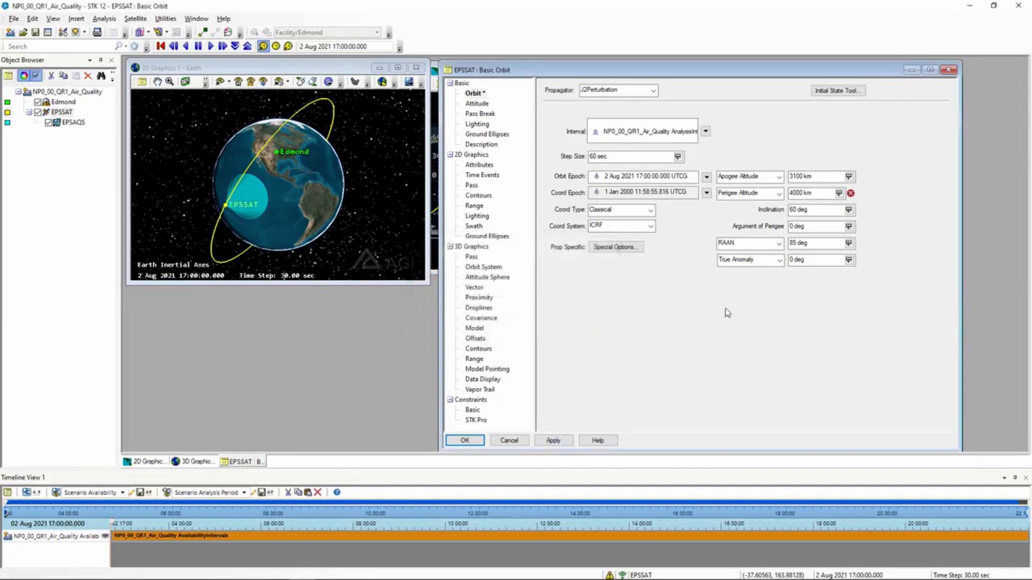
# Step: Switch orbit size to Semimajor Axis and back, restoring 3100/3000 km altitudes, then apply
pyautogui.click(778, 177)
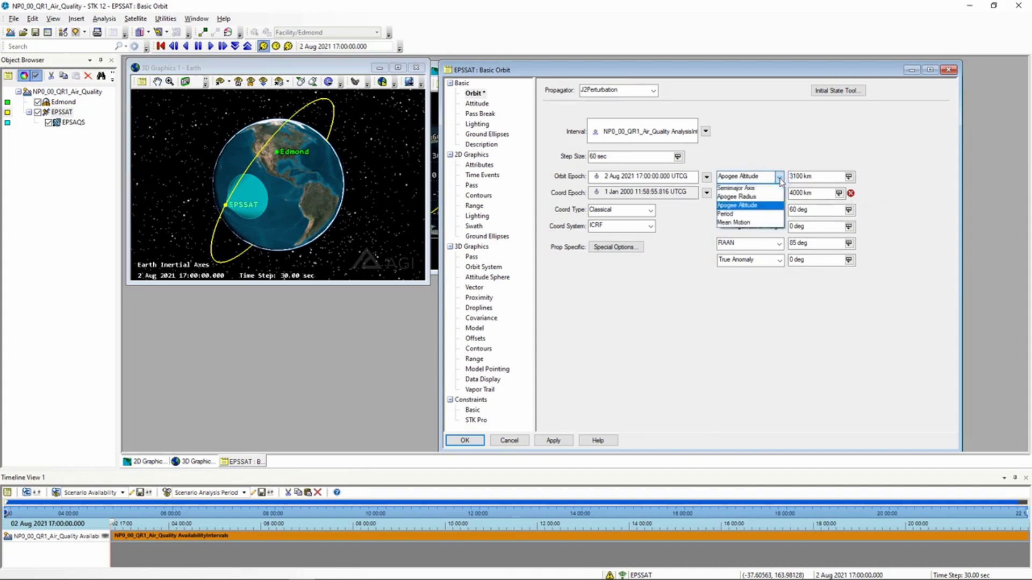
pyautogui.press('Up')
pyautogui.press('Up')
pyautogui.press('Return')
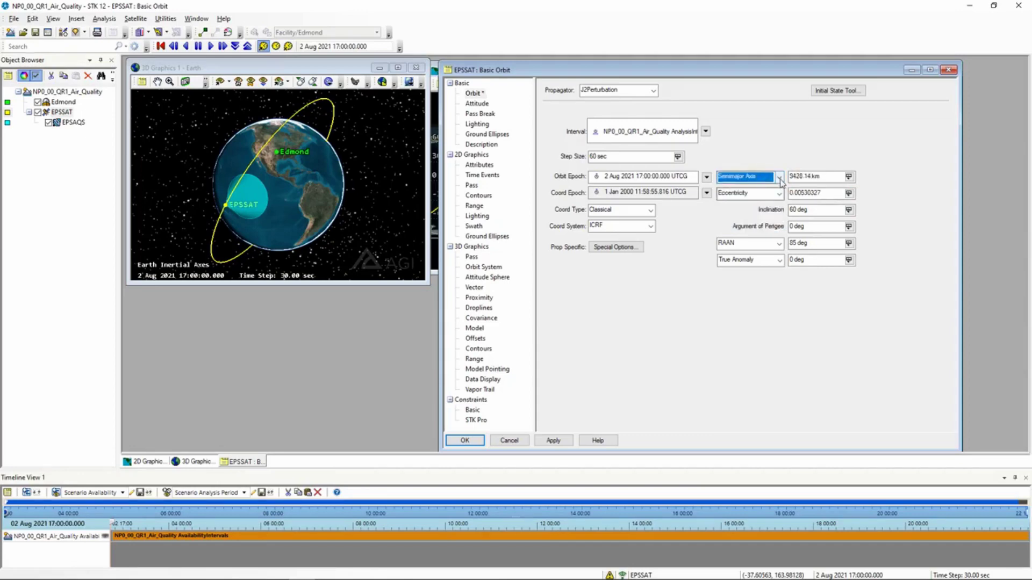
pyautogui.click(779, 177)
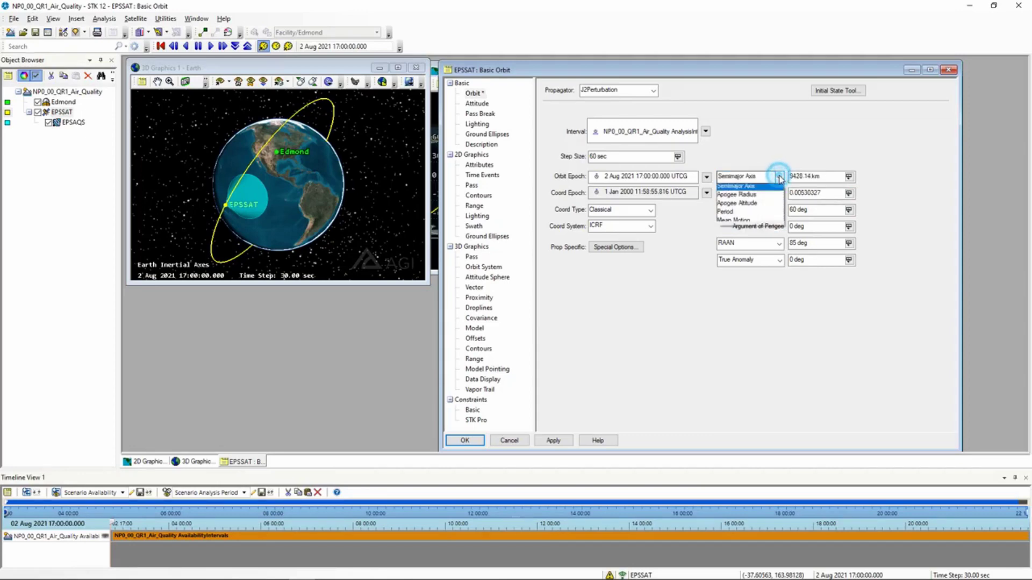
pyautogui.click(761, 206)
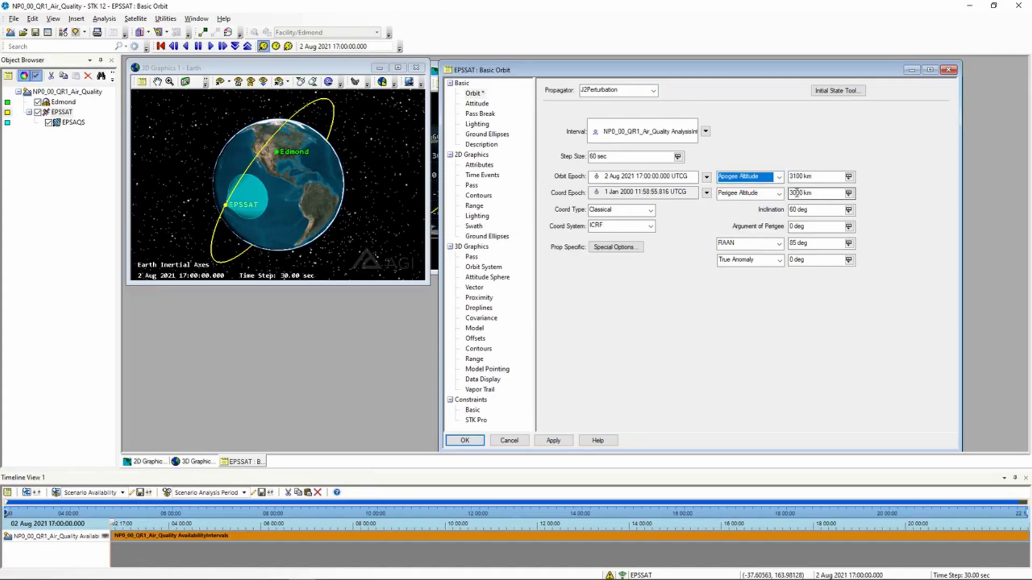
pyautogui.click(552, 440)
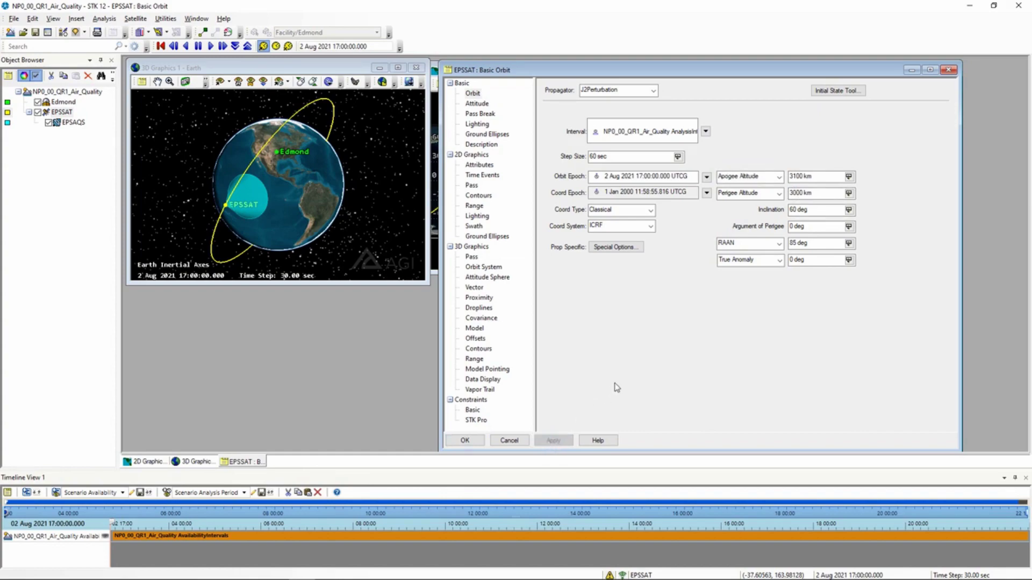